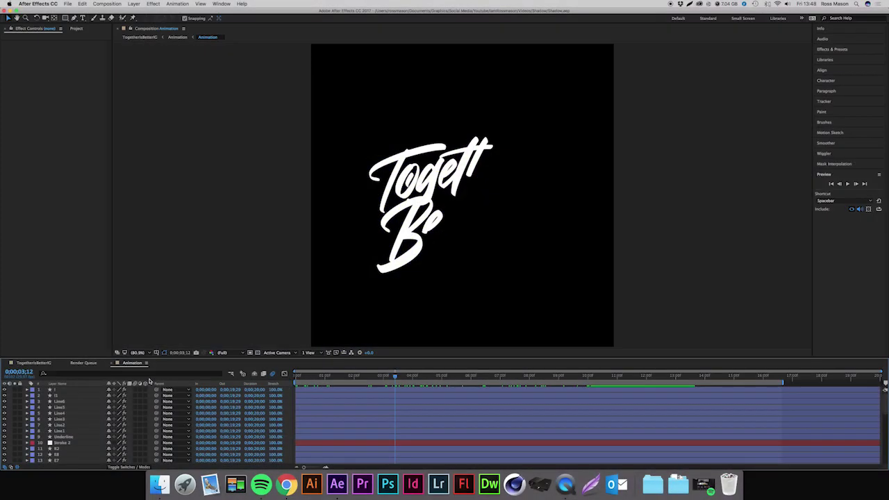
Select all the lettering layers and pre-compose them into one comp named Animation
{"action": "left_click", "coordinate": [67, 431]}
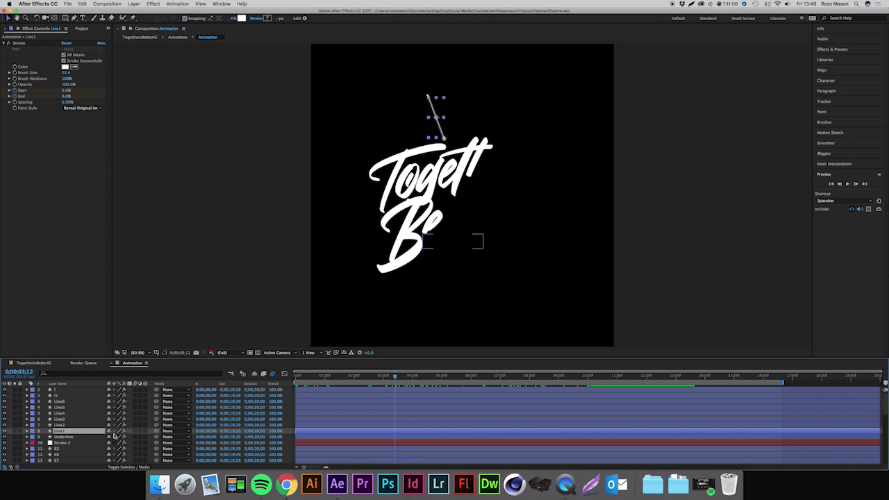
{"action": "key", "text": "super+a"}
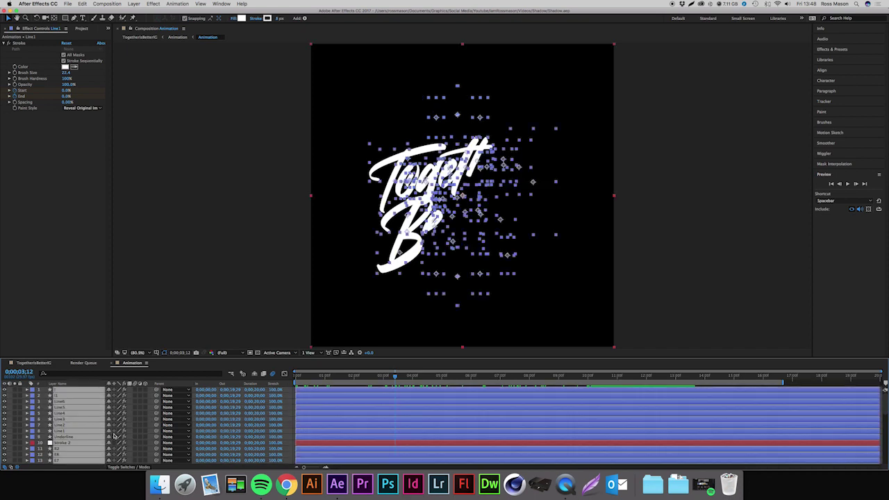
{"action": "right_click", "coordinate": [85, 429]}
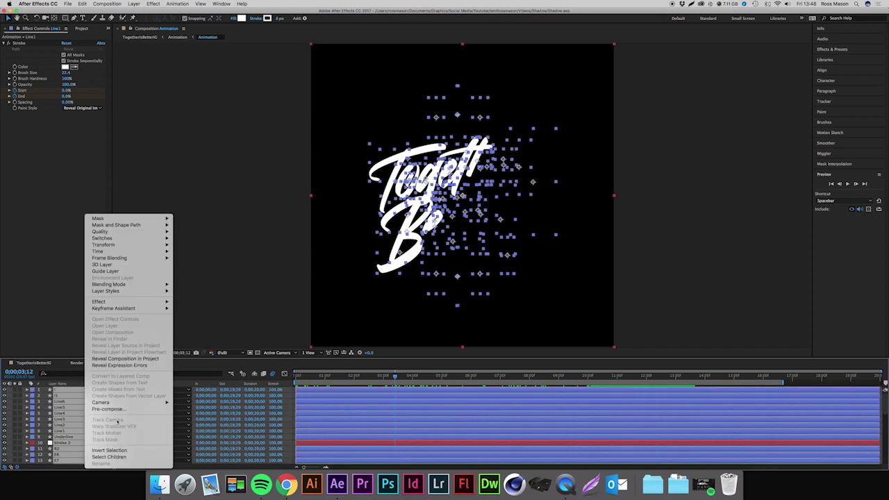
{"action": "left_click", "coordinate": [107, 409]}
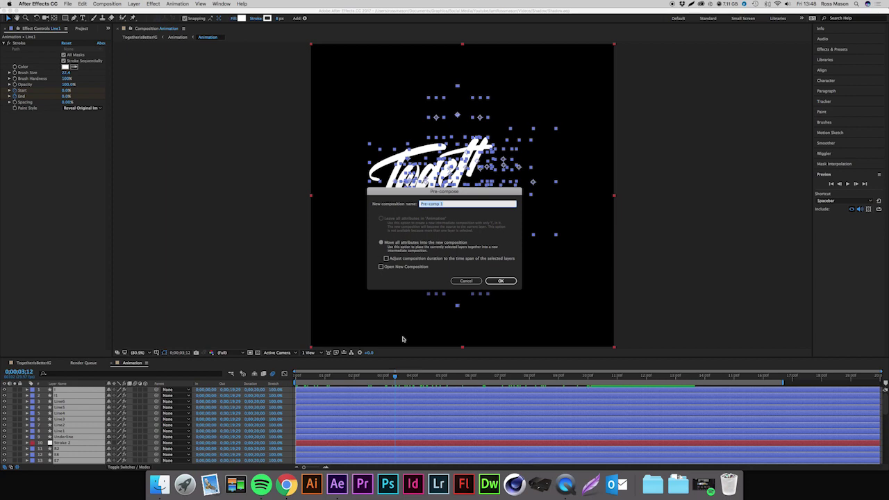
{"action": "type", "text": "Ar"}
{"action": "type", "text": "imation"}
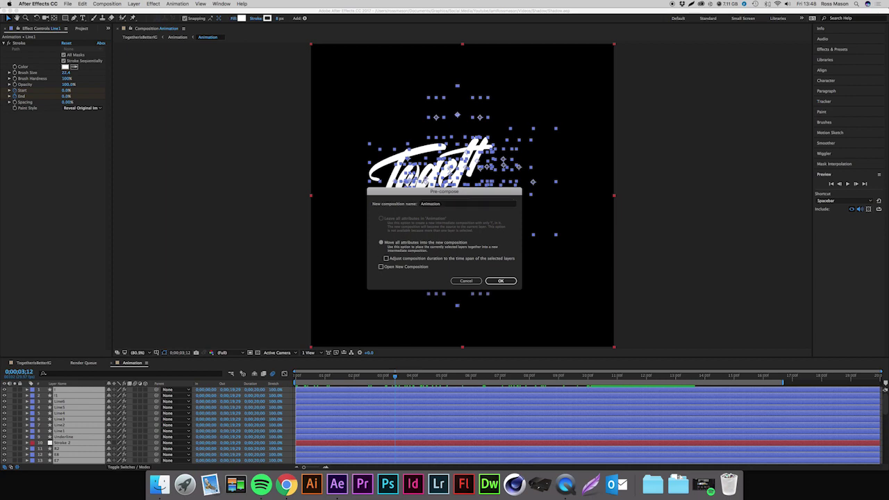
{"action": "key", "text": "Return"}
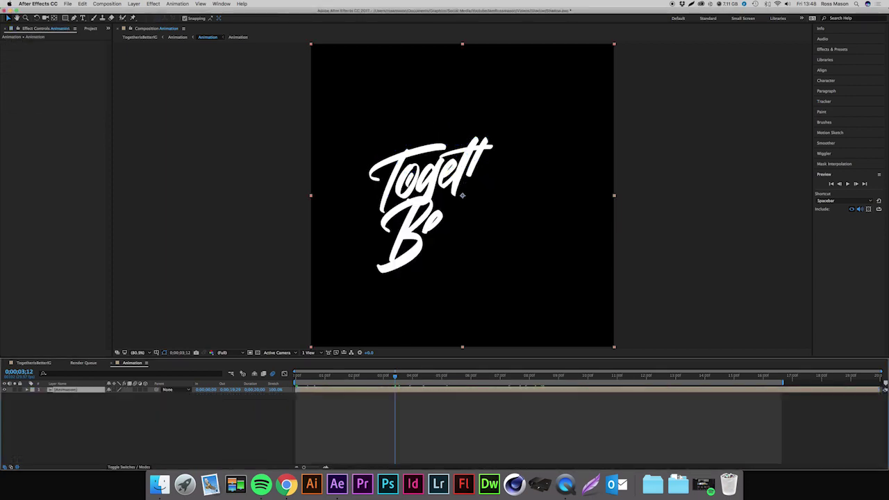
{"action": "left_click", "coordinate": [72, 392]}
{"action": "double_click", "coordinate": [71, 393]}
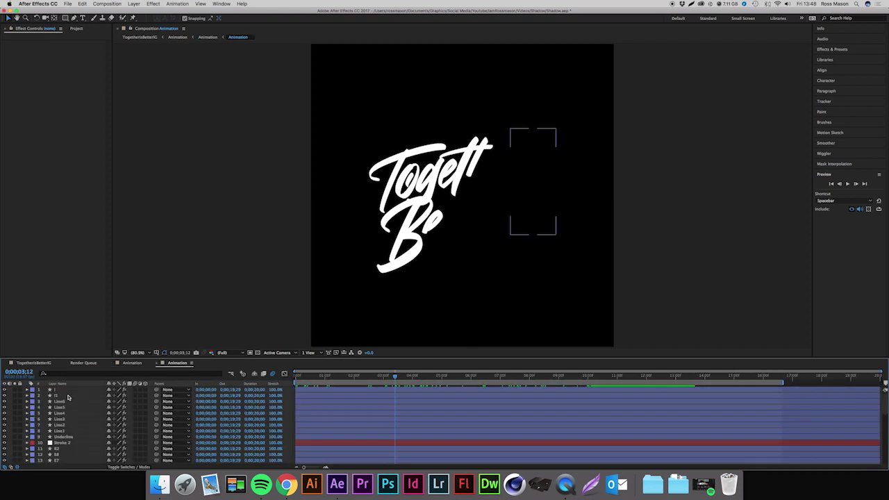
{"action": "left_click", "coordinate": [160, 363]}
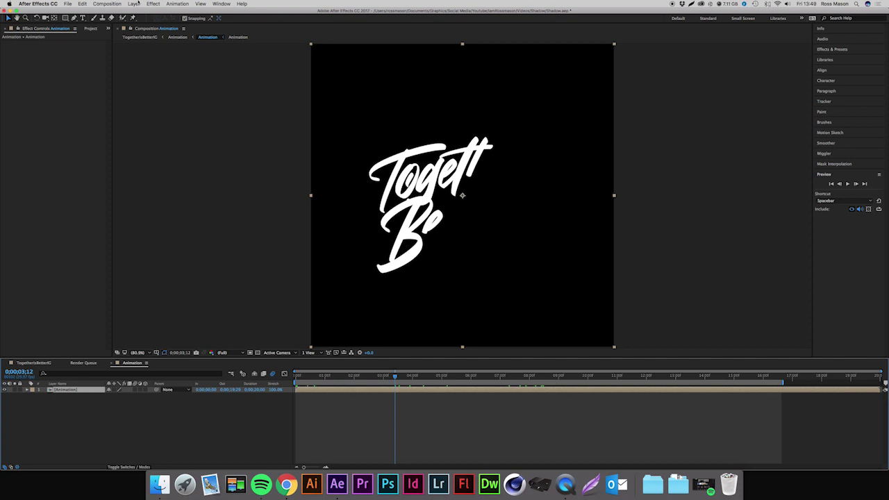
{"action": "left_click", "coordinate": [136, 3]}
Create a new comp-size 1080×1080 solid in light grey
{"action": "mouse_move", "coordinate": [146, 11]}
{"action": "left_click", "coordinate": [236, 22]}
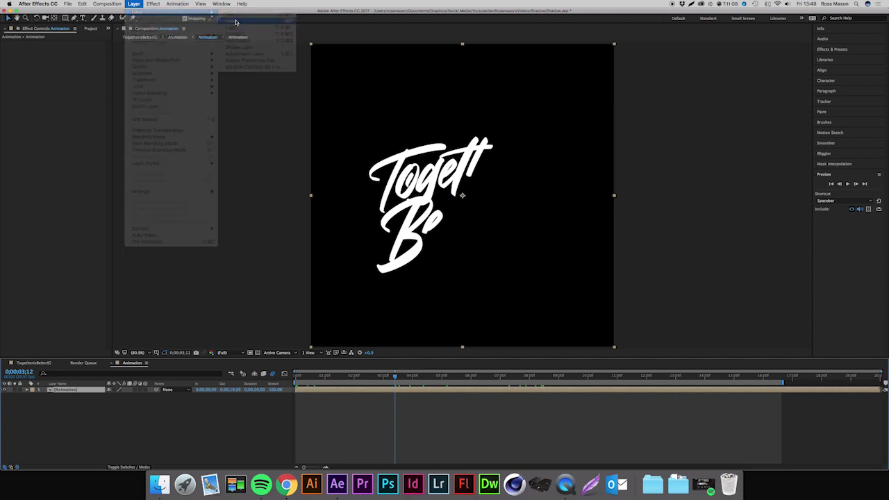
{"action": "left_click", "coordinate": [442, 262]}
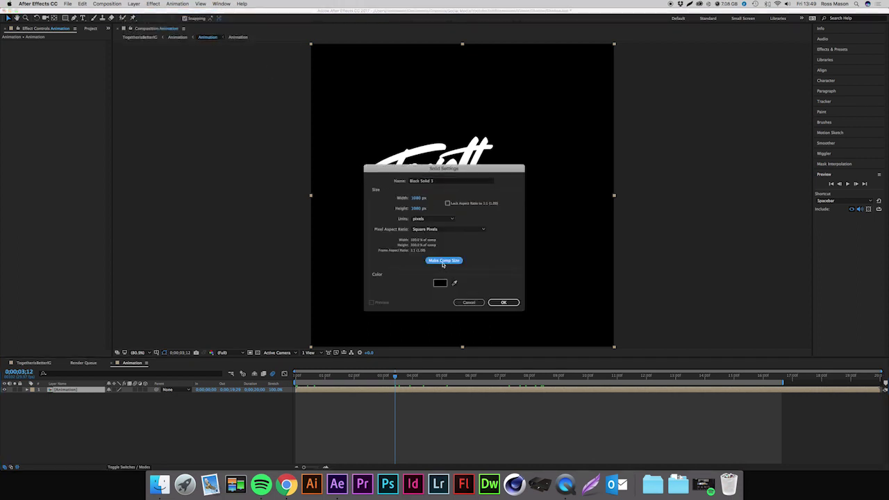
{"action": "left_click", "coordinate": [439, 283]}
{"action": "left_click_drag", "start_coordinate": [208, 249], "coordinate": [153, 243]}
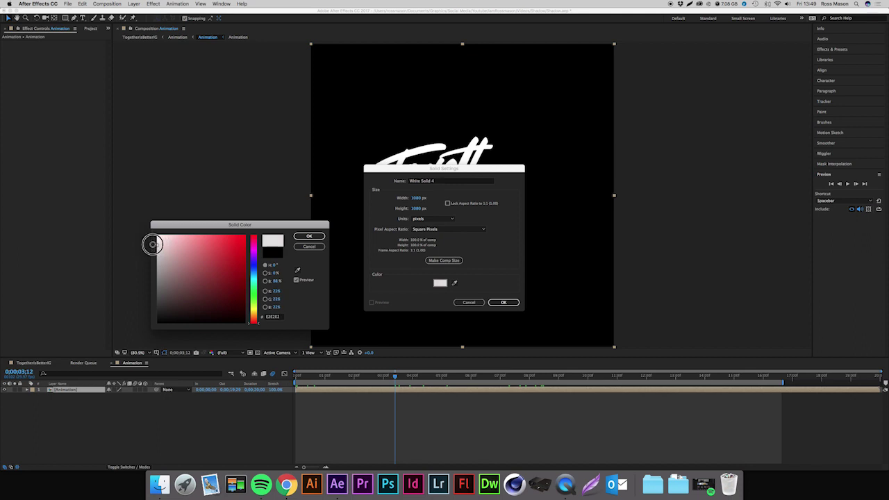
{"action": "left_click", "coordinate": [309, 236]}
{"action": "left_click", "coordinate": [503, 302]}
Move the grey solid below the Animation layer in the layer stack
{"action": "left_click", "coordinate": [59, 396]}
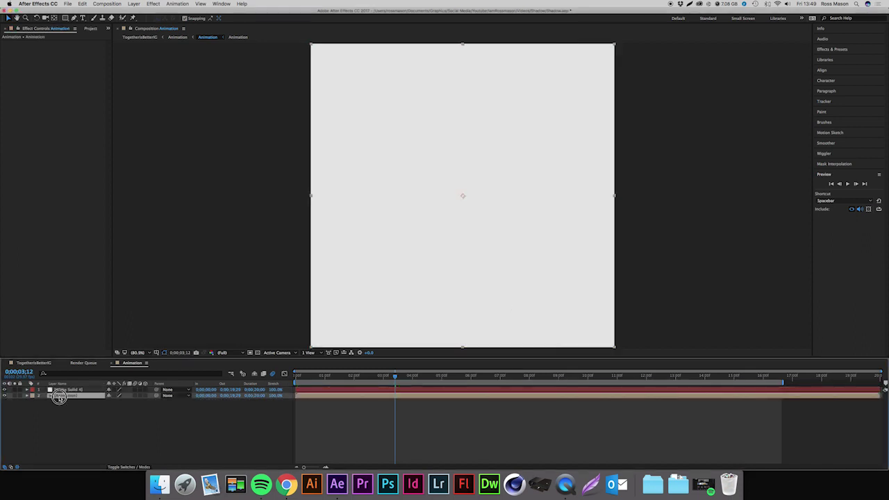
{"action": "left_click_drag", "start_coordinate": [59, 390], "coordinate": [62, 400]}
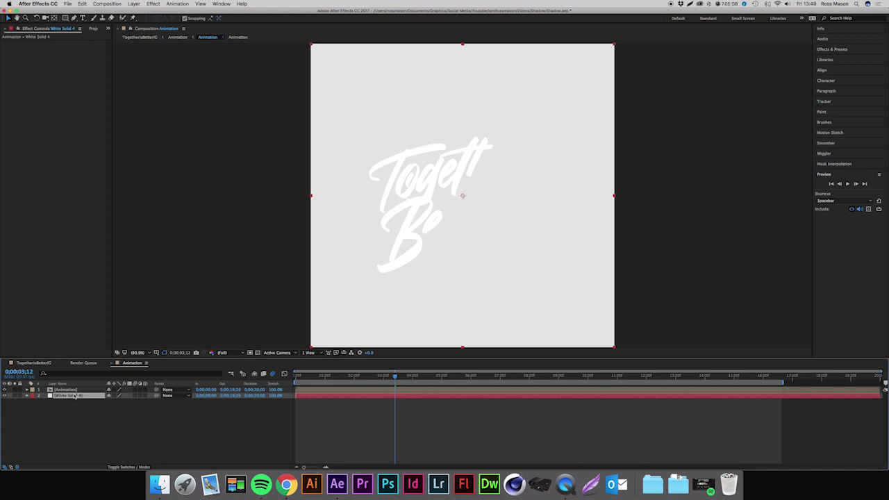
{"action": "left_click", "coordinate": [832, 51]}
Find Gradient Ramp by searching 'gradient' and apply it to the background solid
{"action": "left_click", "coordinate": [847, 59]}
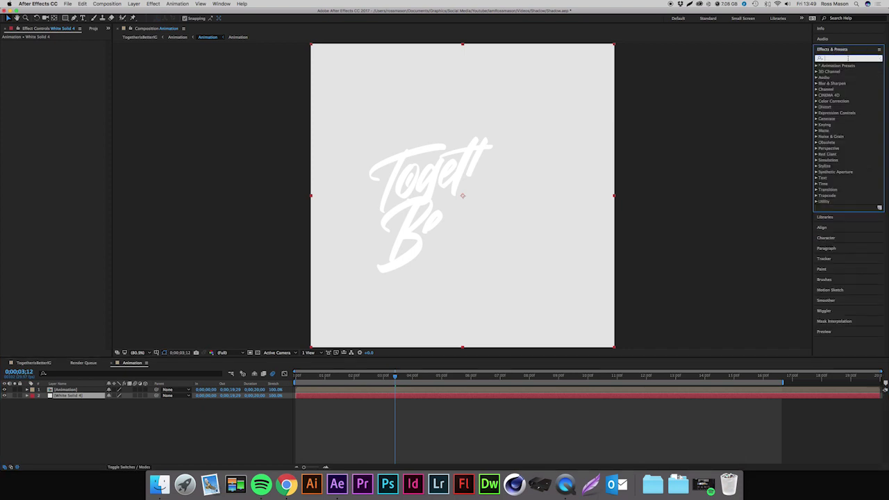
{"action": "type", "text": "gradient"}
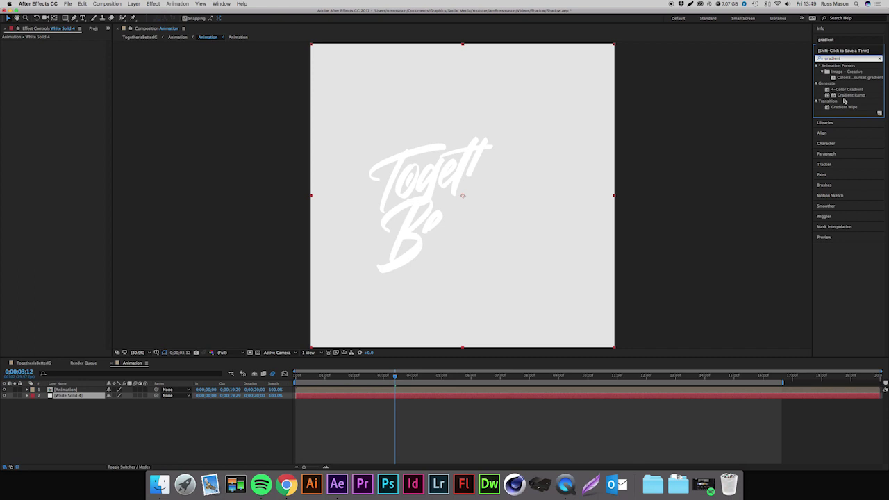
{"action": "double_click", "coordinate": [846, 95]}
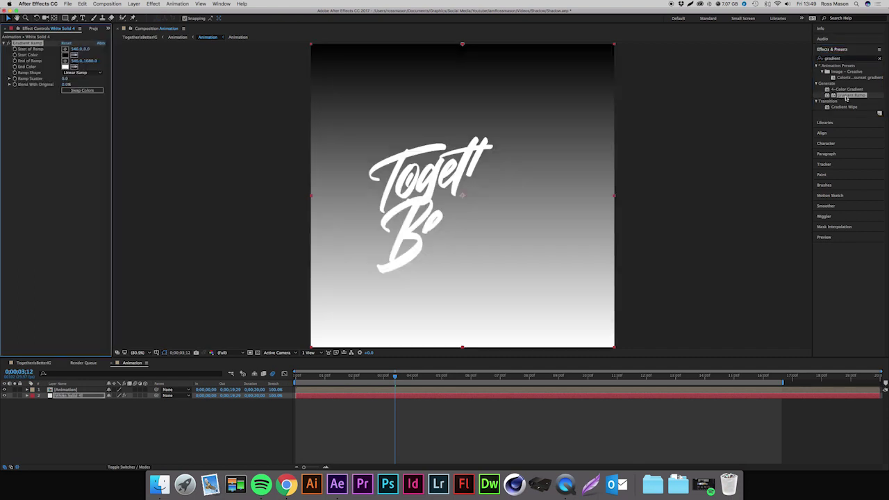
Set the gradient Start Color to F0F0F0 and End Color to B8B8B8
{"action": "left_click", "coordinate": [68, 55]}
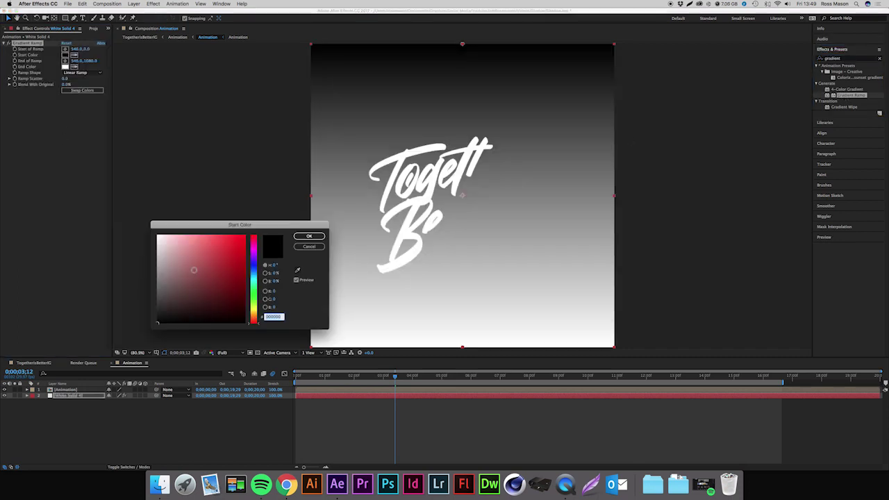
{"action": "left_click", "coordinate": [155, 242]}
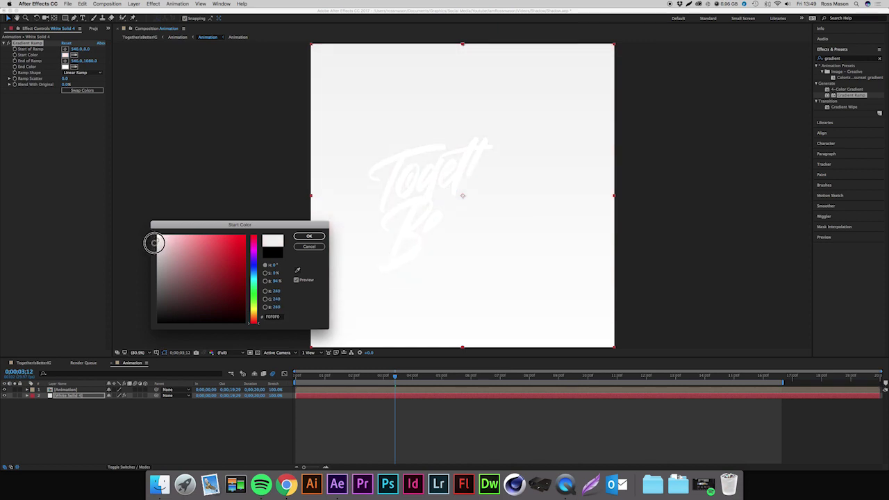
{"action": "key", "text": "Return"}
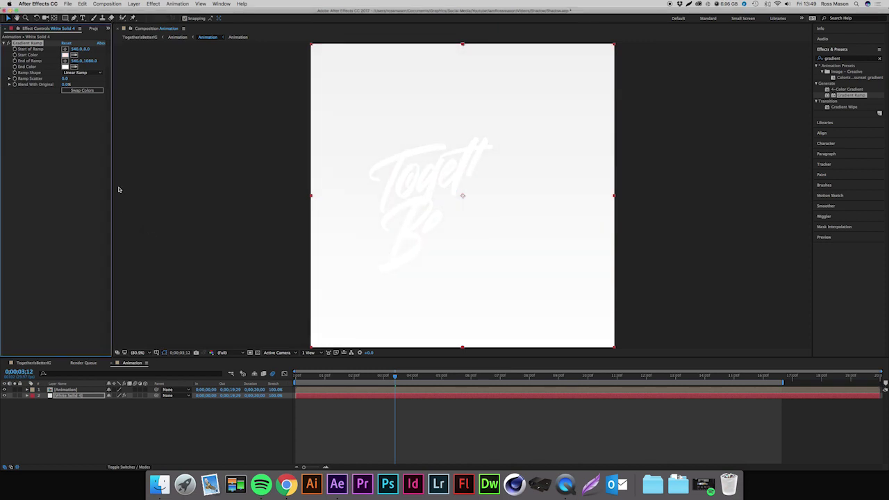
{"action": "left_click", "coordinate": [68, 67]}
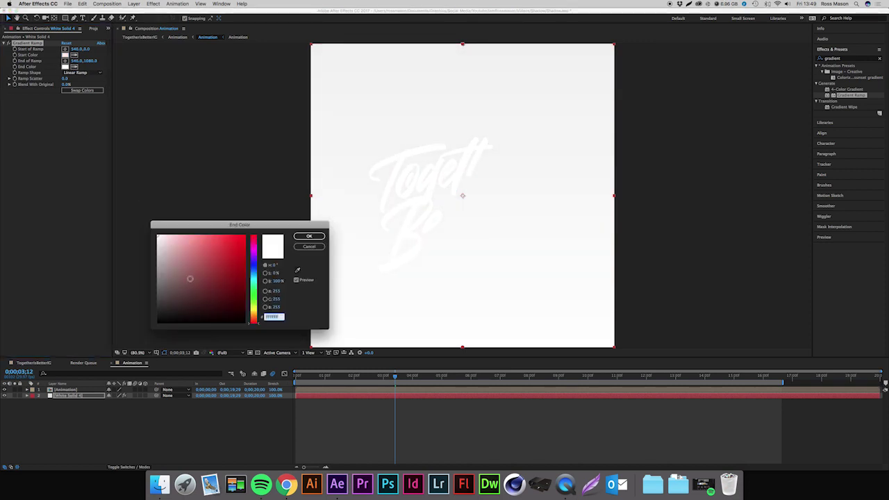
{"action": "left_click_drag", "start_coordinate": [161, 272], "coordinate": [149, 258]}
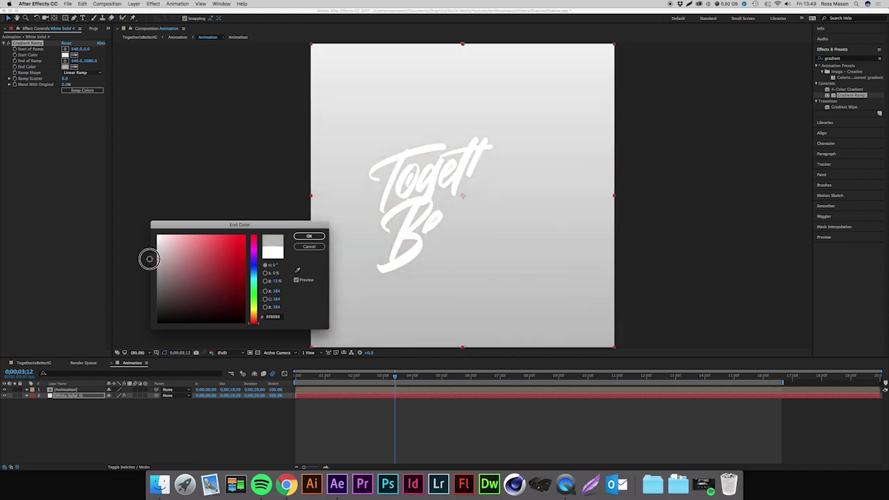
{"action": "key", "text": "Return"}
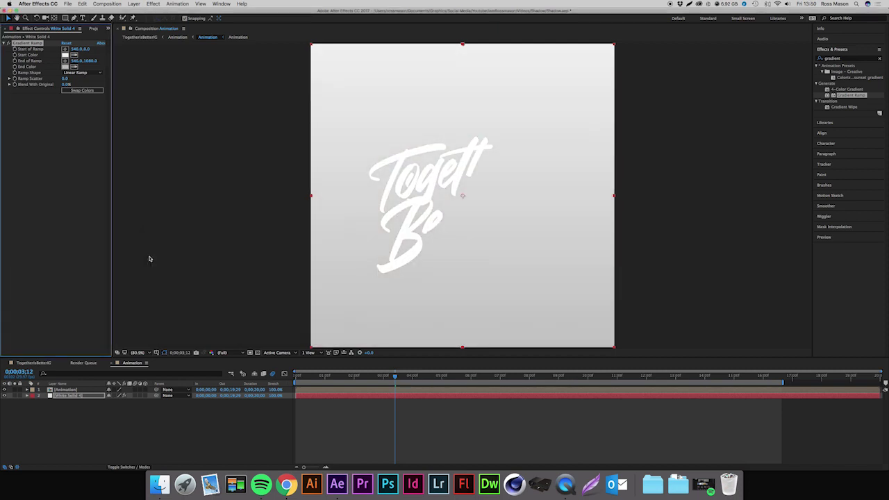
{"action": "left_click", "coordinate": [147, 425]}
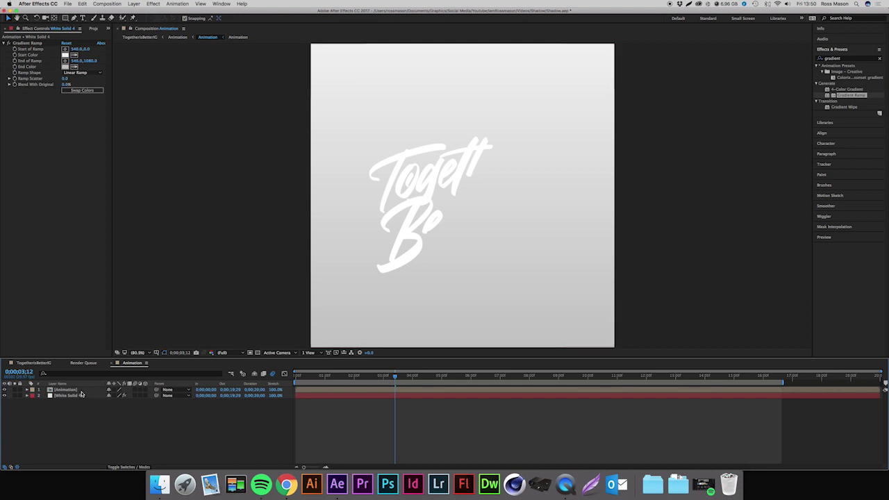
Duplicate the Animation layer with Cmd+D and enable the 3D Layer switch on the top copy
{"action": "left_click", "coordinate": [79, 390]}
{"action": "key", "text": "super+d"}
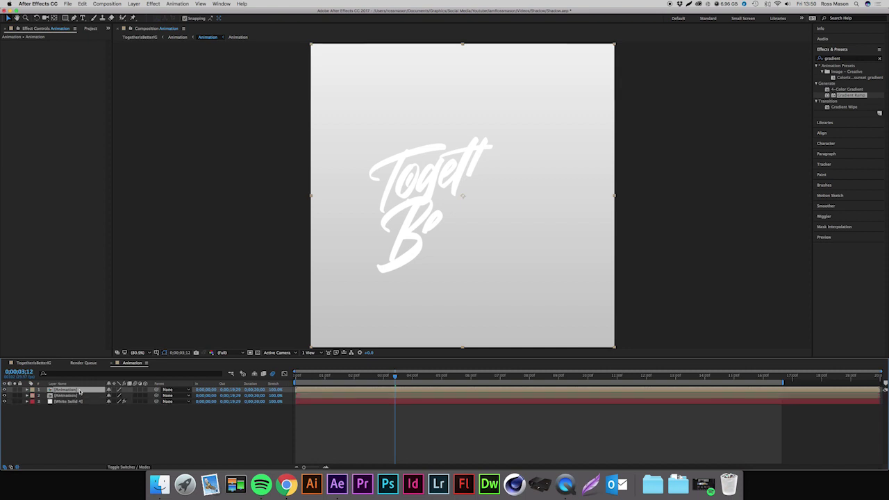
{"action": "left_click", "coordinate": [145, 391]}
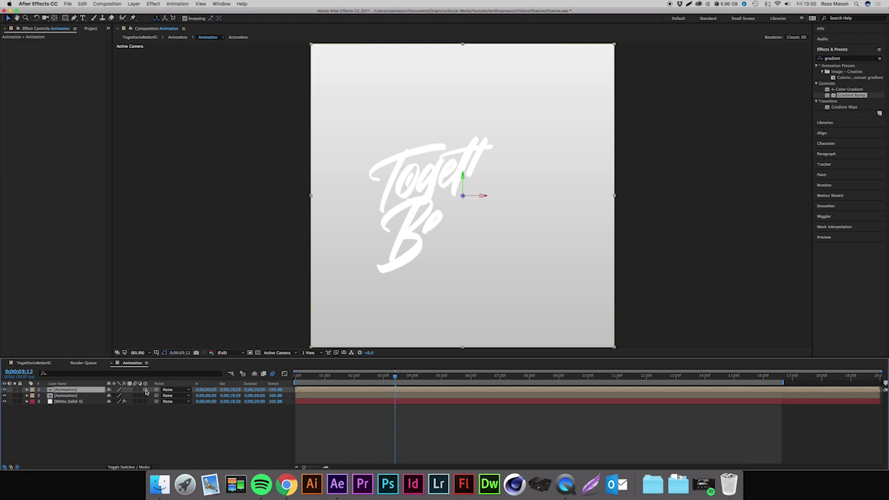
{"action": "left_click", "coordinate": [136, 467]}
{"action": "left_click", "coordinate": [134, 468]}
Set the duplicate layer's X Rotation to 90° so it lies flat
{"action": "key", "text": "r"}
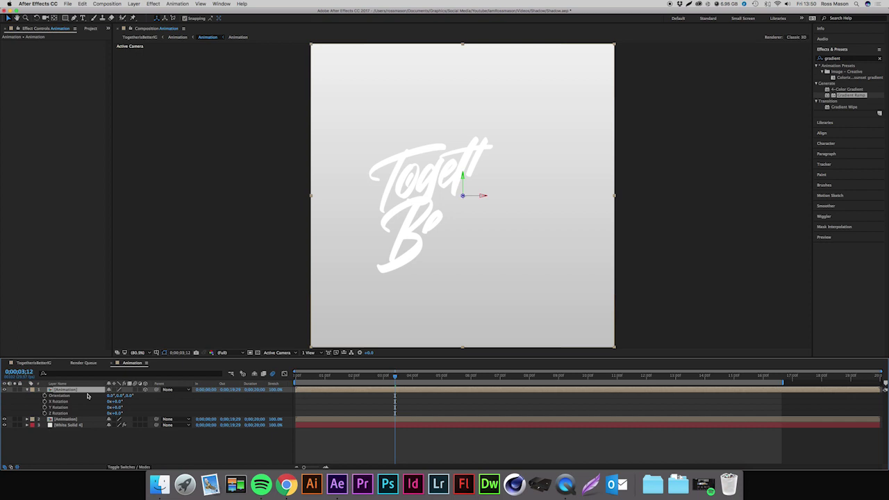
{"action": "left_click_drag", "start_coordinate": [116, 401], "coordinate": [139, 402]}
{"action": "left_click", "coordinate": [117, 402]}
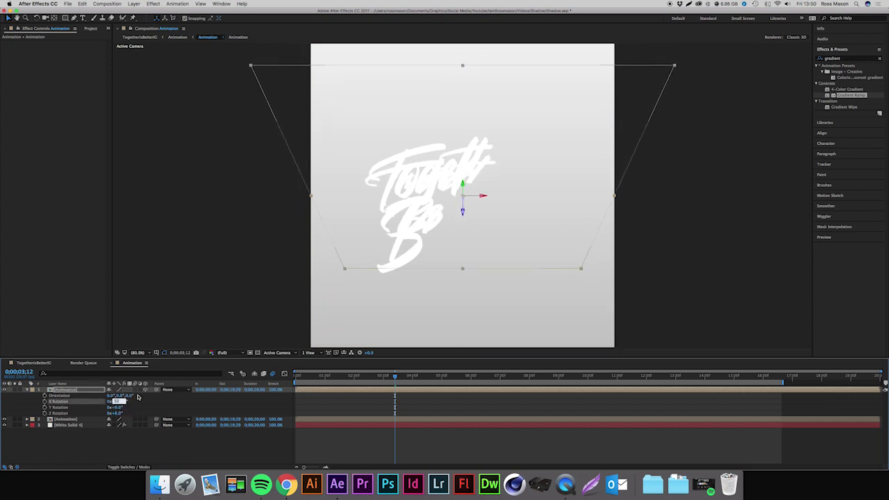
{"action": "type", "text": "90"}
{"action": "key", "text": "Return"}
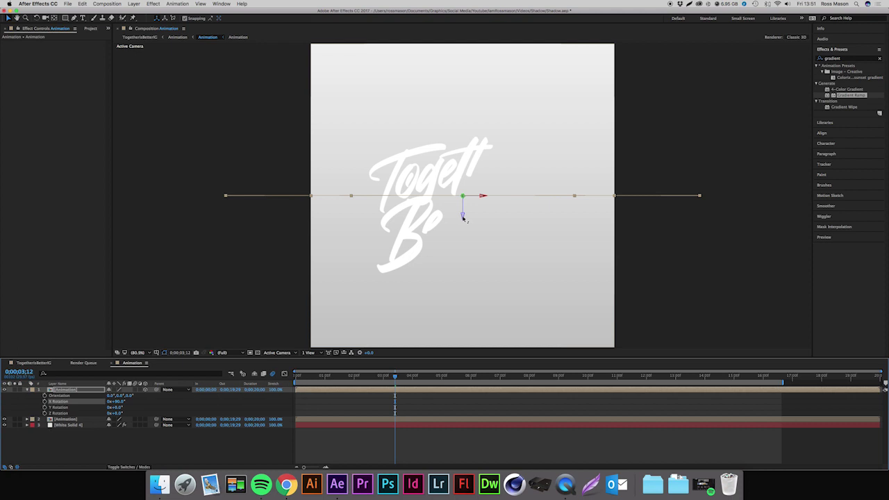
Orbit the view and scrub the timeline to check the flattened copy
{"action": "key", "text": "c"}
{"action": "left_click_drag", "start_coordinate": [460, 217], "coordinate": [459, 323]}
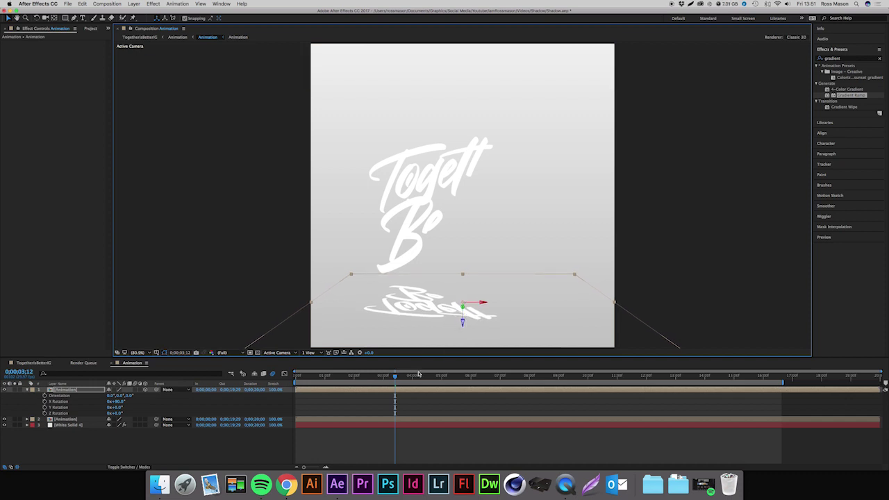
{"action": "mouse_move", "coordinate": [394, 376]}
{"action": "left_mouse_down"}
{"action": "mouse_move", "coordinate": [294, 379]}
{"action": "mouse_move", "coordinate": [611, 387]}
{"action": "mouse_move", "coordinate": [523, 394]}
{"action": "left_mouse_up"}
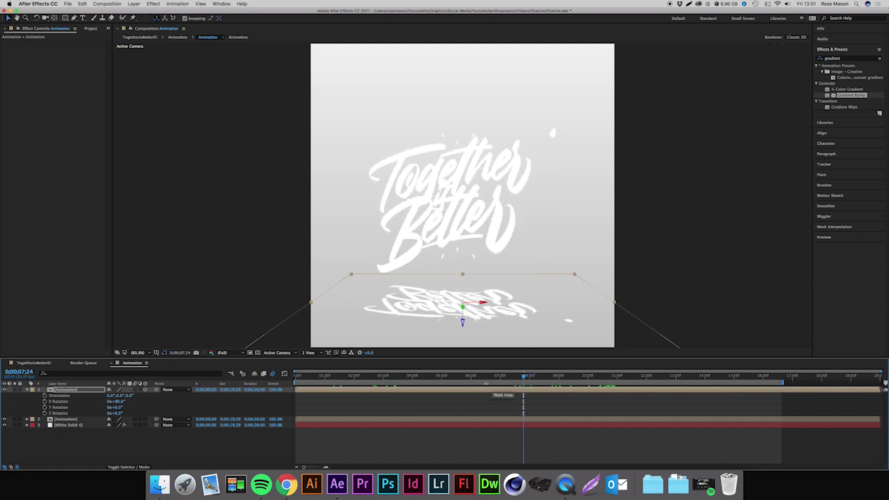
Rename the top flattened layer to 'Shadow'
{"action": "left_click", "coordinate": [55, 390]}
{"action": "key", "text": "Return"}
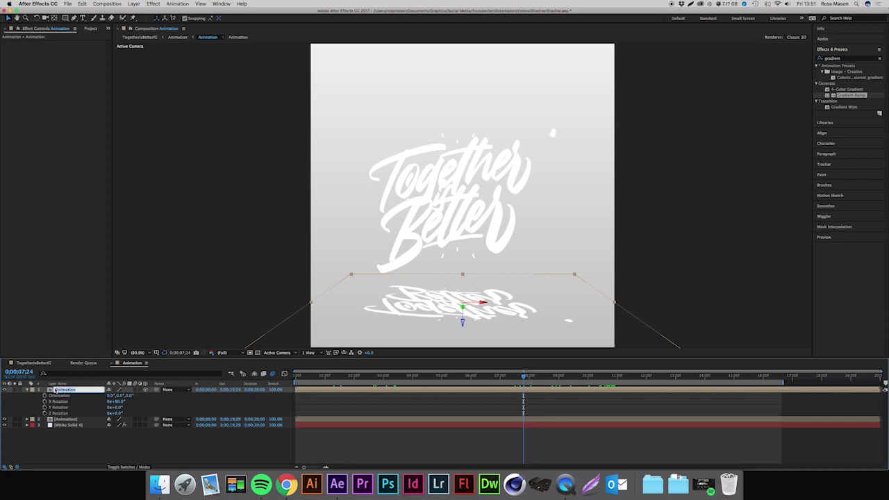
{"action": "type", "text": "Shadow"}
{"action": "key", "text": "Return"}
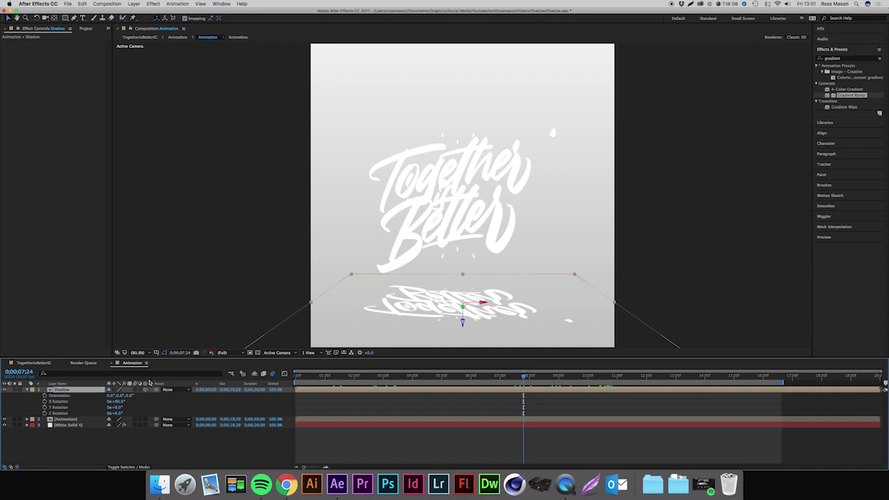
Apply a Fill effect to the Shadow layer with a near-black colour
{"action": "double_click", "coordinate": [839, 58]}
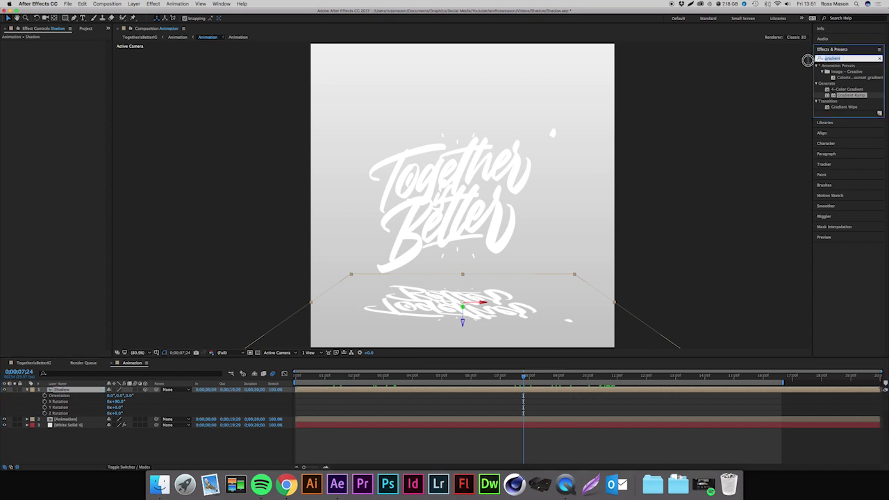
{"action": "type", "text": "fill"}
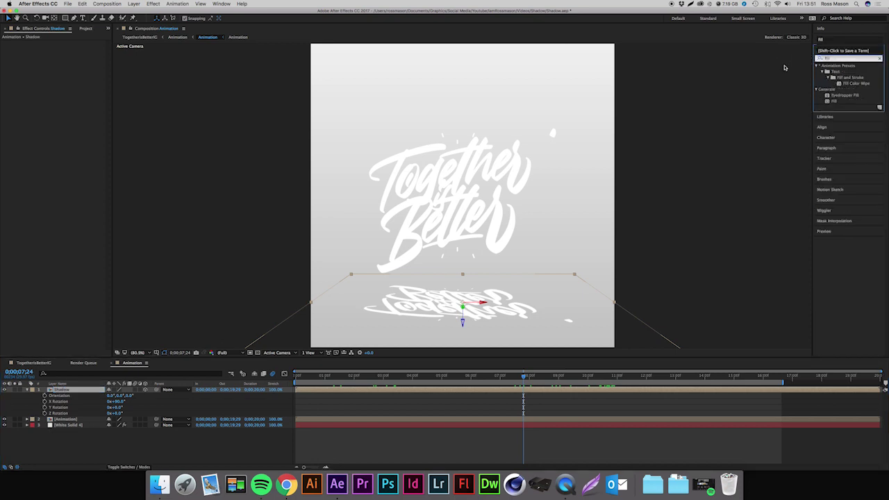
{"action": "double_click", "coordinate": [831, 101]}
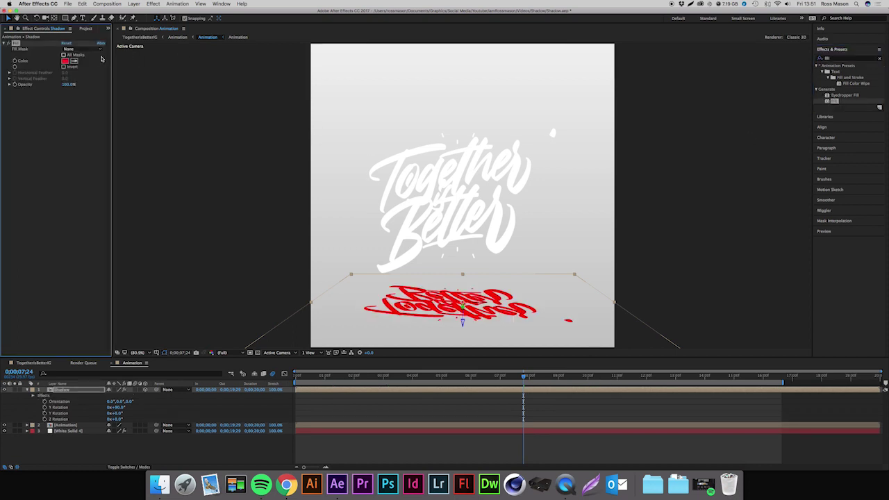
{"action": "left_click", "coordinate": [64, 63]}
{"action": "left_click", "coordinate": [64, 61]}
{"action": "left_click_drag", "start_coordinate": [185, 294], "coordinate": [138, 321]}
{"action": "key", "text": "Return"}
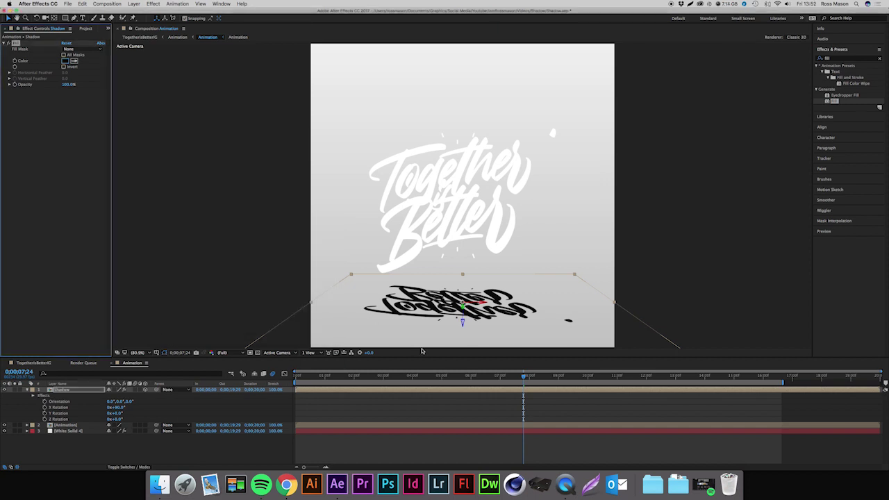
Apply Gaussian Blur to the Shadow layer and set Blurriness to 40
{"action": "left_click", "coordinate": [880, 61]}
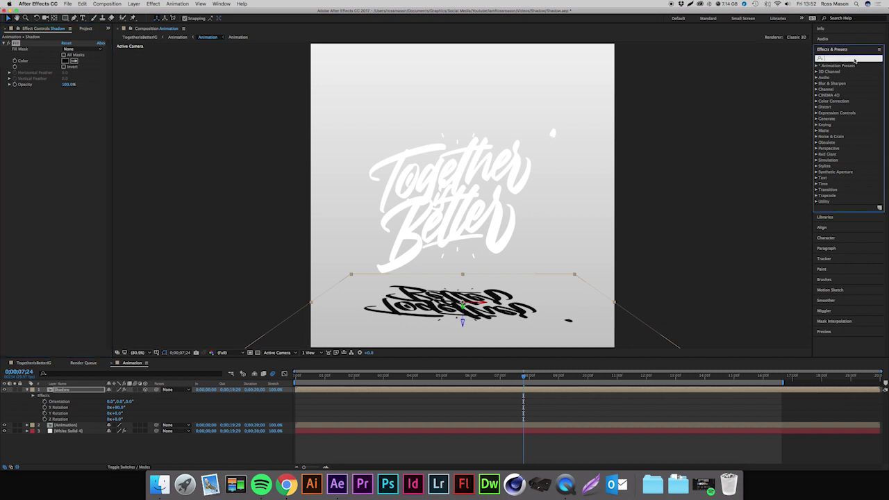
{"action": "type", "text": "gaussian"}
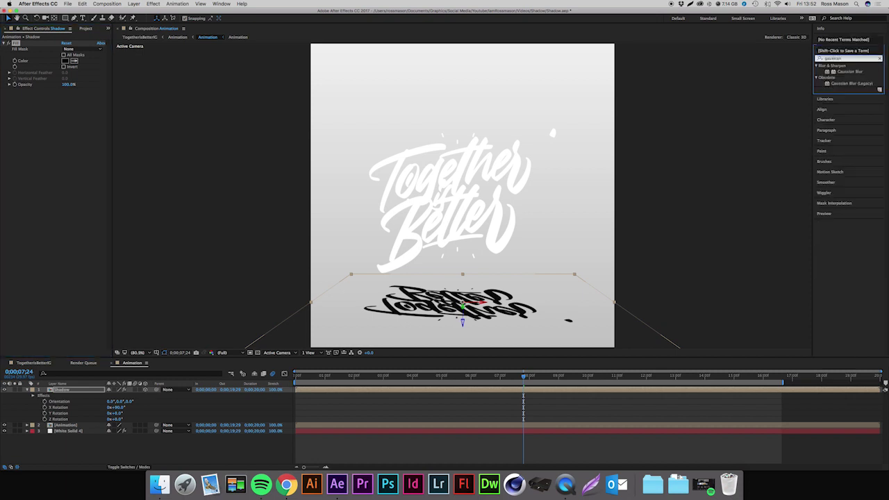
{"action": "double_click", "coordinate": [846, 72]}
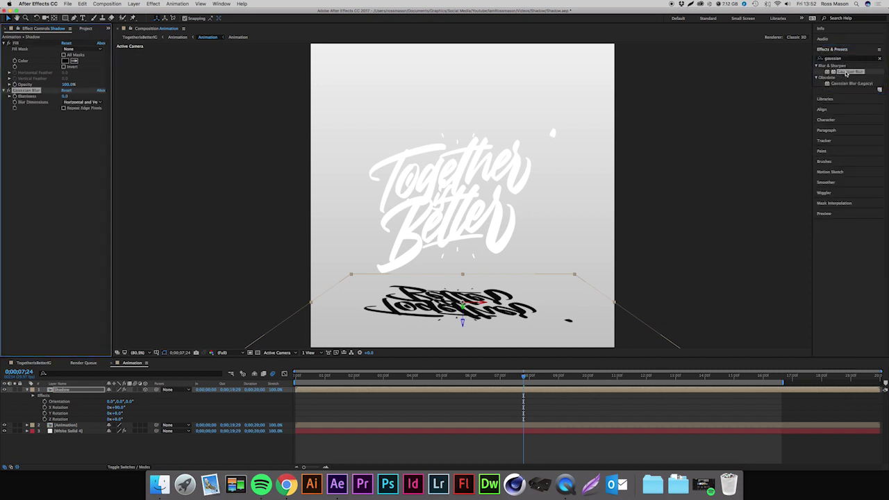
{"action": "left_click", "coordinate": [67, 96]}
{"action": "left_click_drag", "start_coordinate": [70, 98], "coordinate": [184, 110]}
{"action": "left_click", "coordinate": [73, 97]}
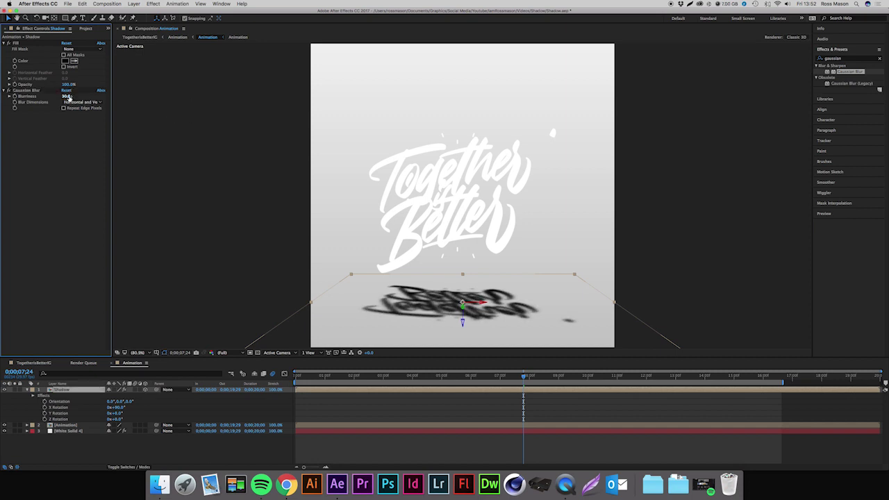
{"action": "key", "text": "Return"}
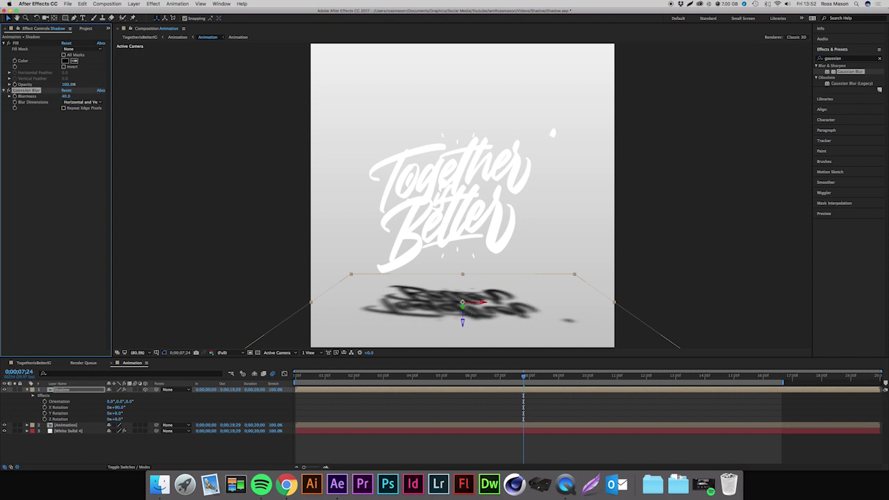
Set the Shadow layer's Opacity to 20%, deselect all, and jump to frame 0
{"action": "left_click", "coordinate": [75, 390]}
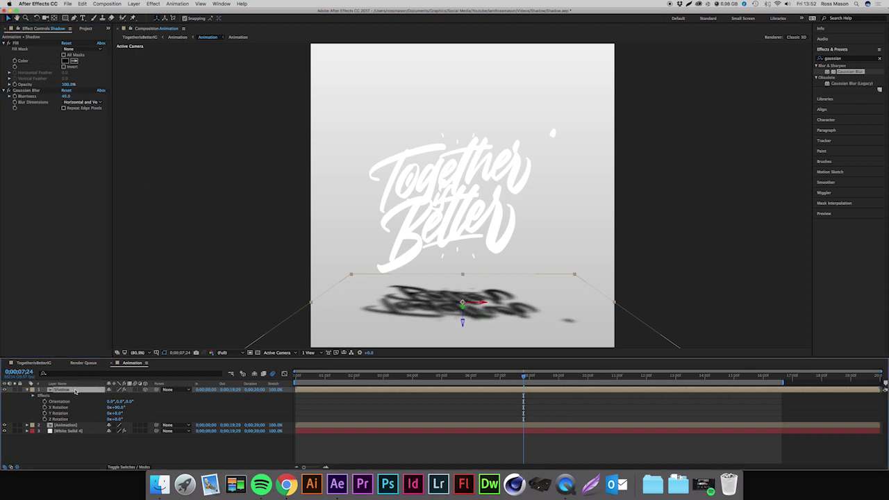
{"action": "key", "text": "t"}
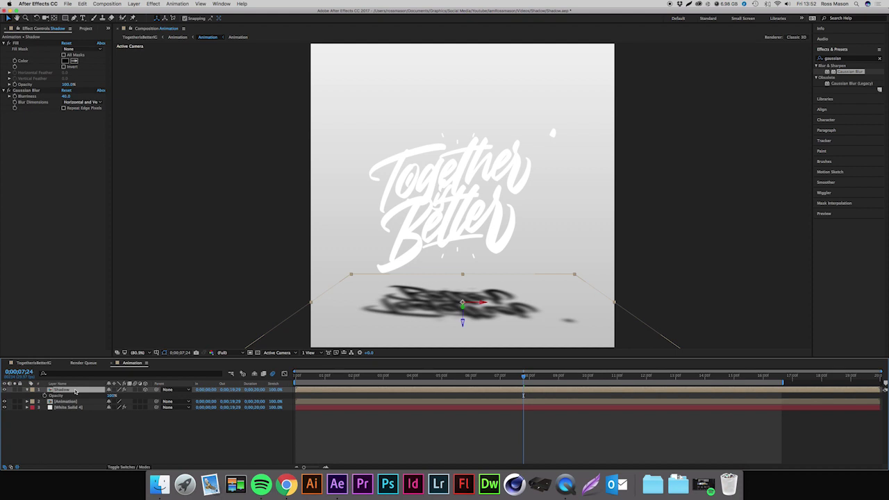
{"action": "left_click", "coordinate": [112, 395]}
{"action": "key", "text": "Return"}
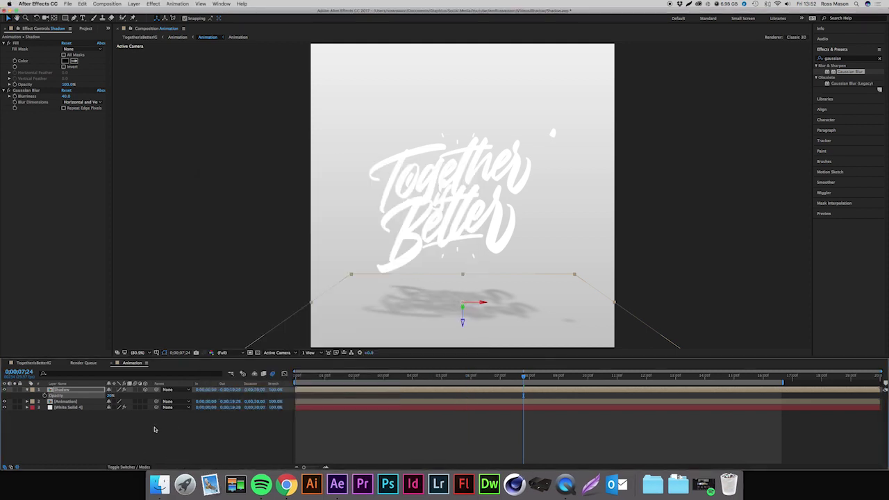
{"action": "left_click", "coordinate": [166, 429]}
{"action": "left_click", "coordinate": [64, 392]}
{"action": "left_click", "coordinate": [157, 431]}
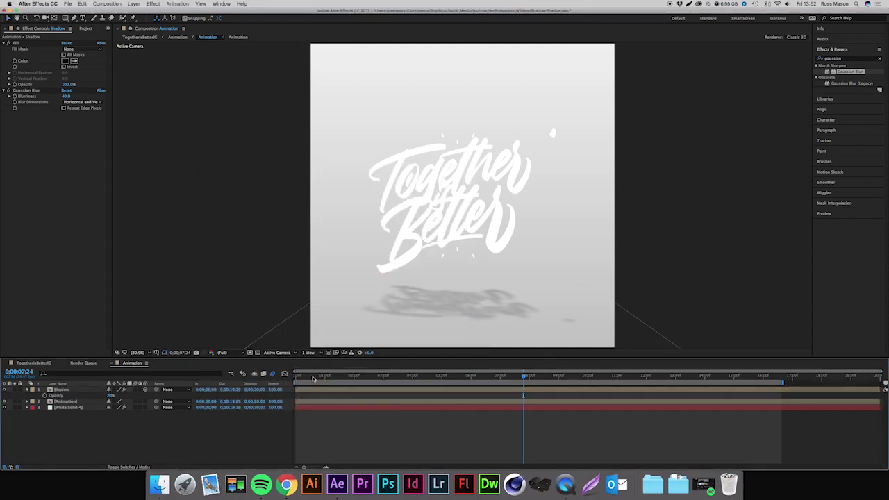
{"action": "key", "text": "Home"}
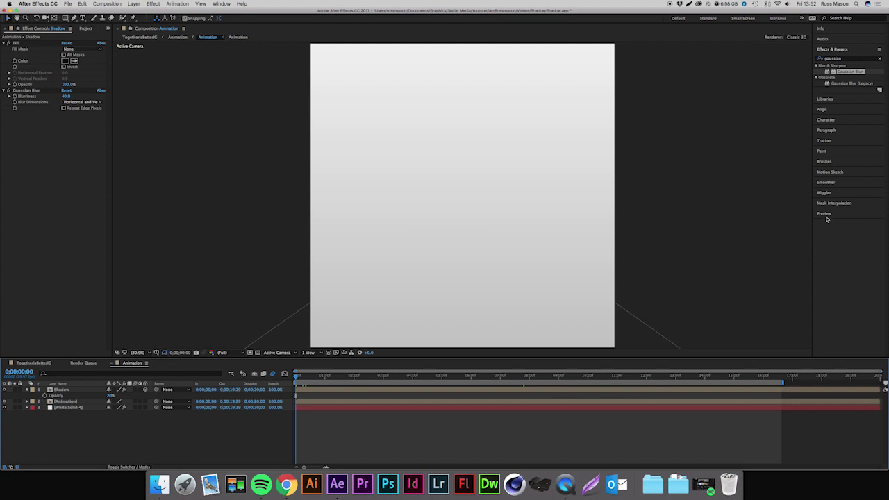
Play the animation from the Preview panel, then stop playback
{"action": "left_click", "coordinate": [824, 213]}
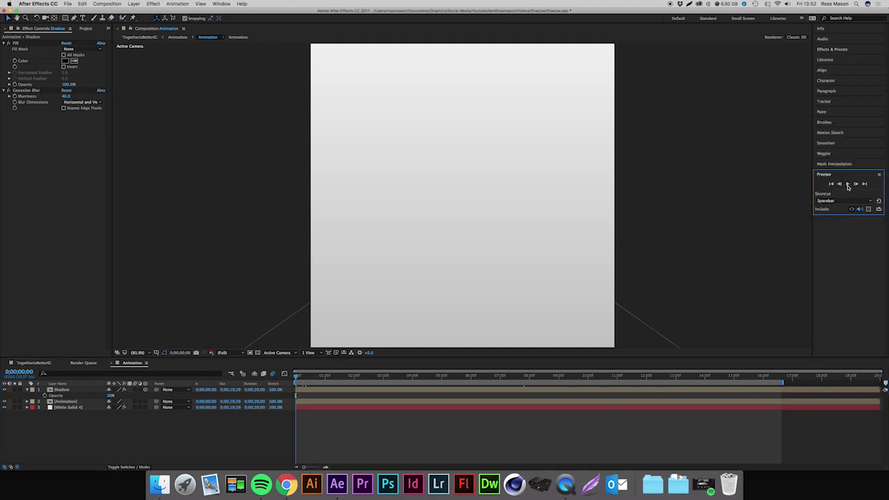
{"action": "left_click", "coordinate": [847, 184]}
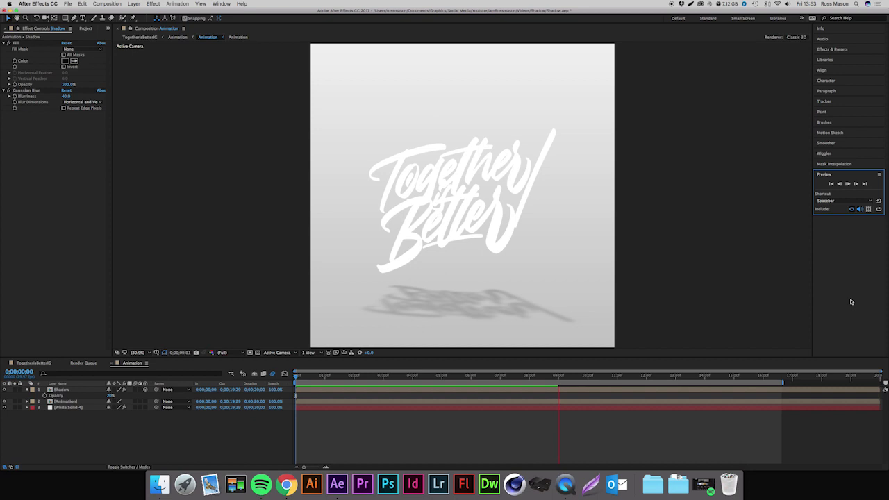
{"action": "left_click", "coordinate": [243, 434]}
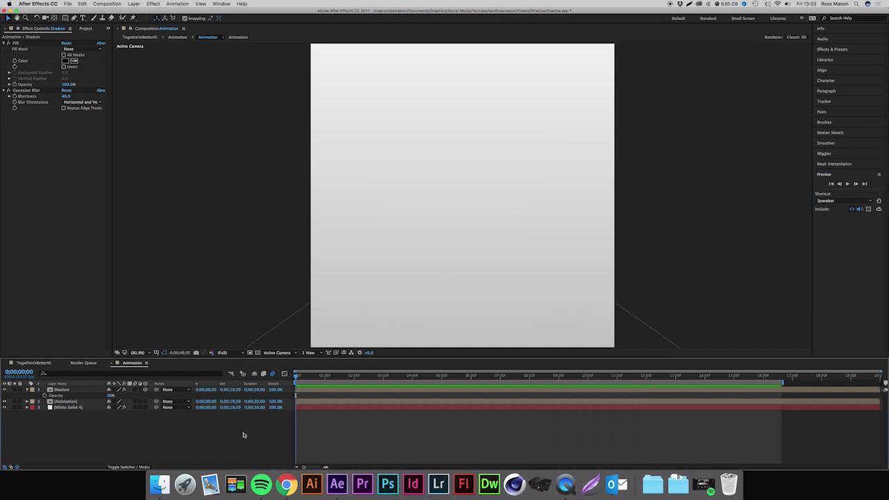
Replay the preview to watch the lettering draw on over its faint shadow
{"action": "left_click", "coordinate": [846, 184]}
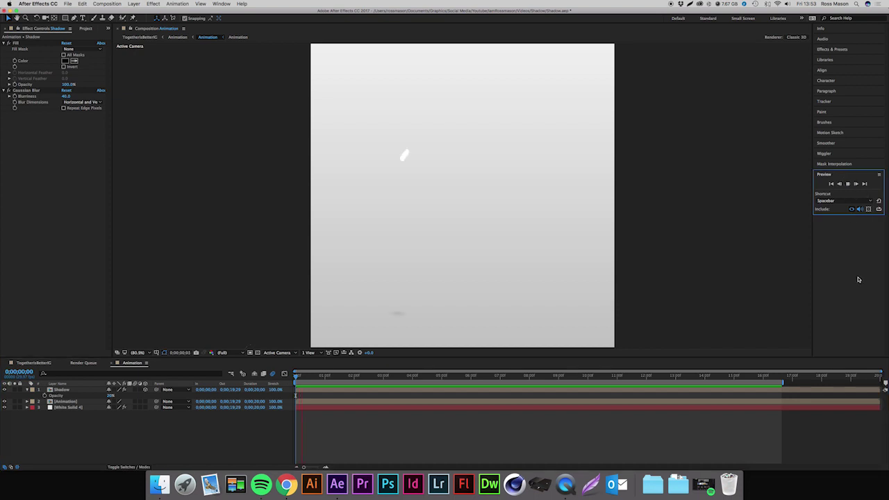